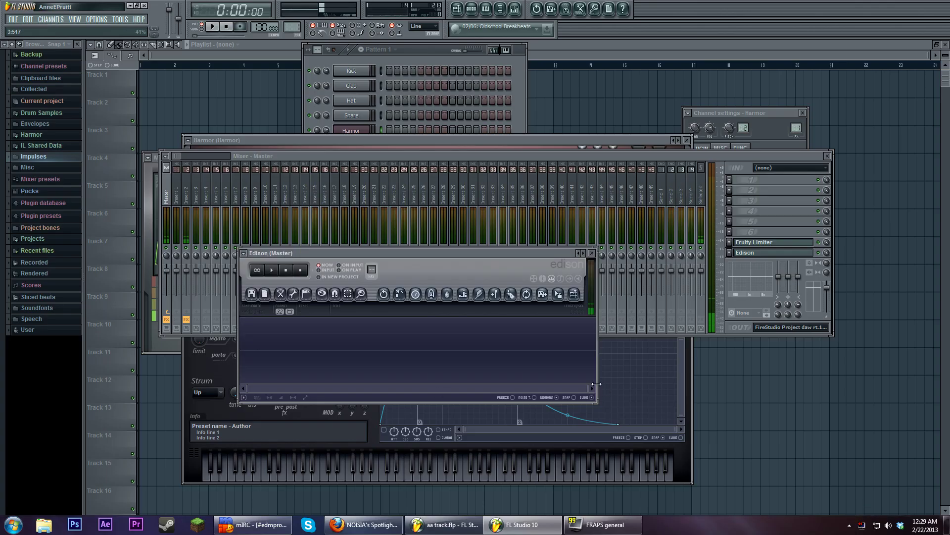
Step: Start recording the master output in Edison and close the Edison window
click(299, 270)
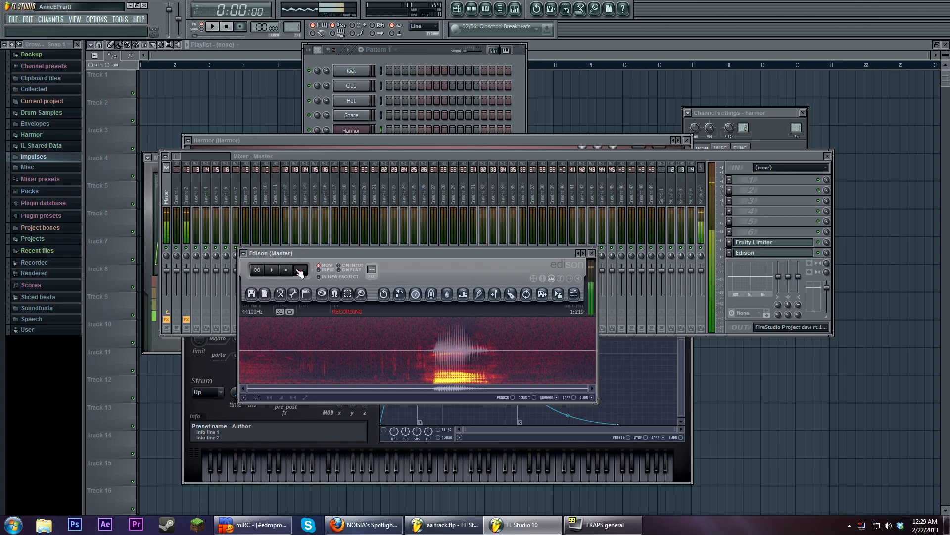
click(591, 253)
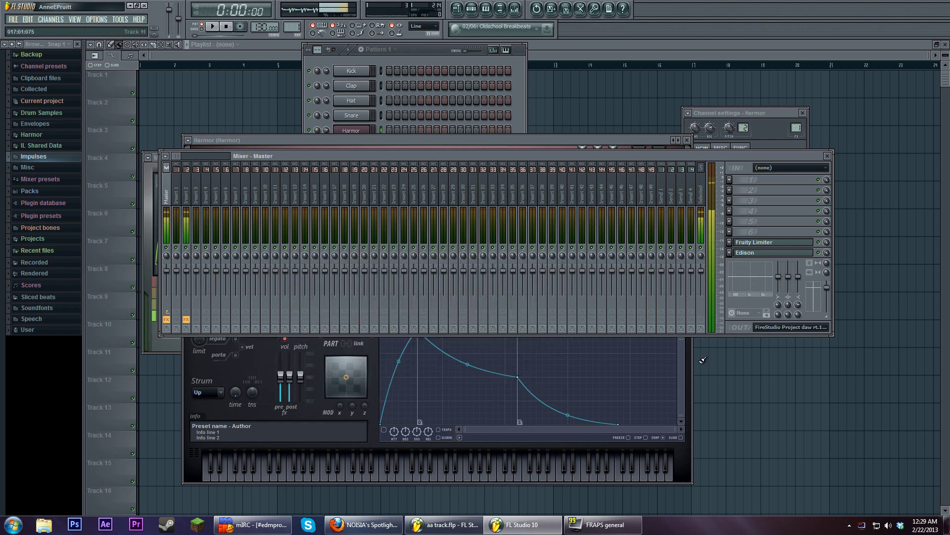
Step: Bring the Harmor window to the front and expand its spectral display section
click(690, 359)
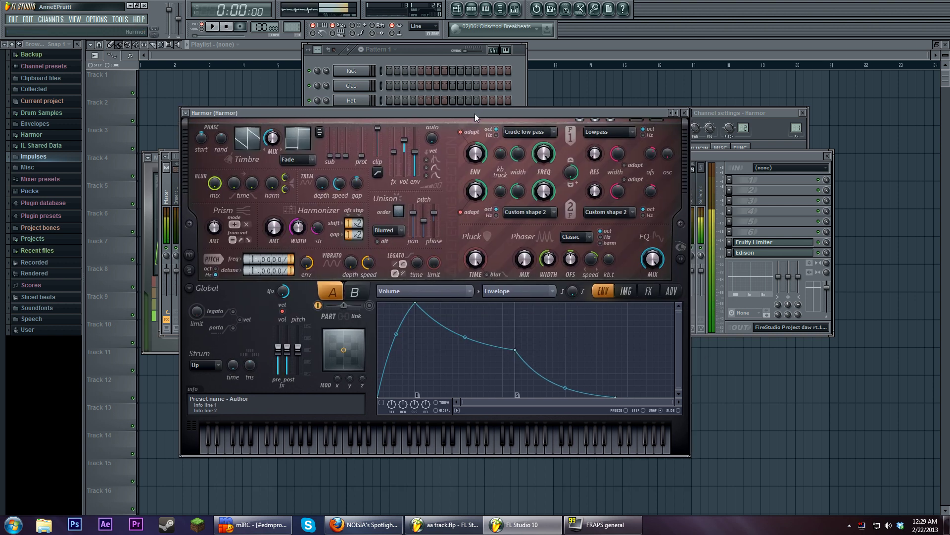
drag(477, 139, 474, 114)
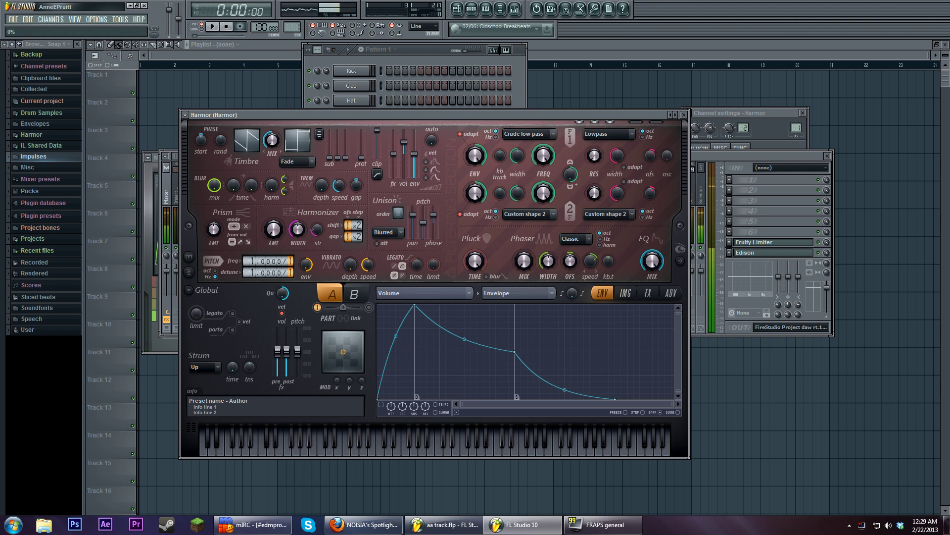
click(682, 262)
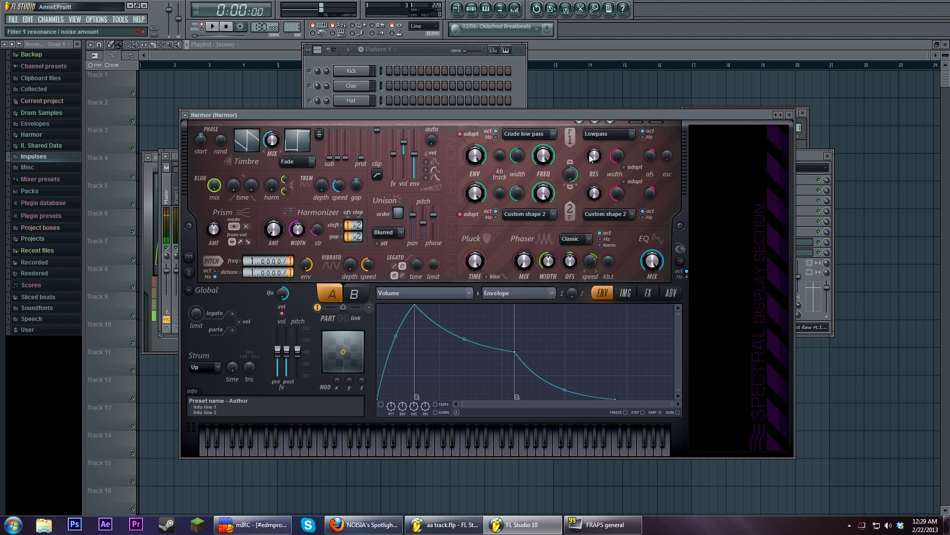
drag(571, 116, 574, 111)
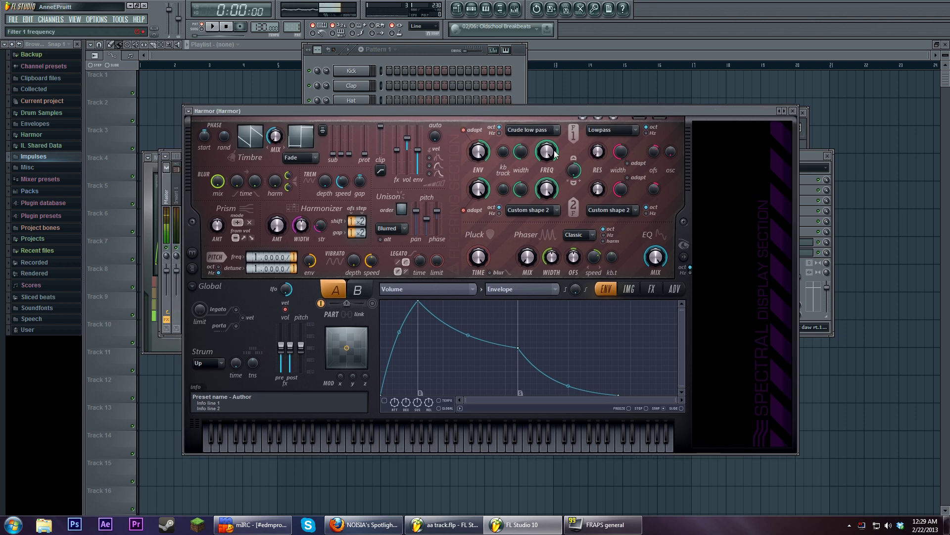
click(548, 154)
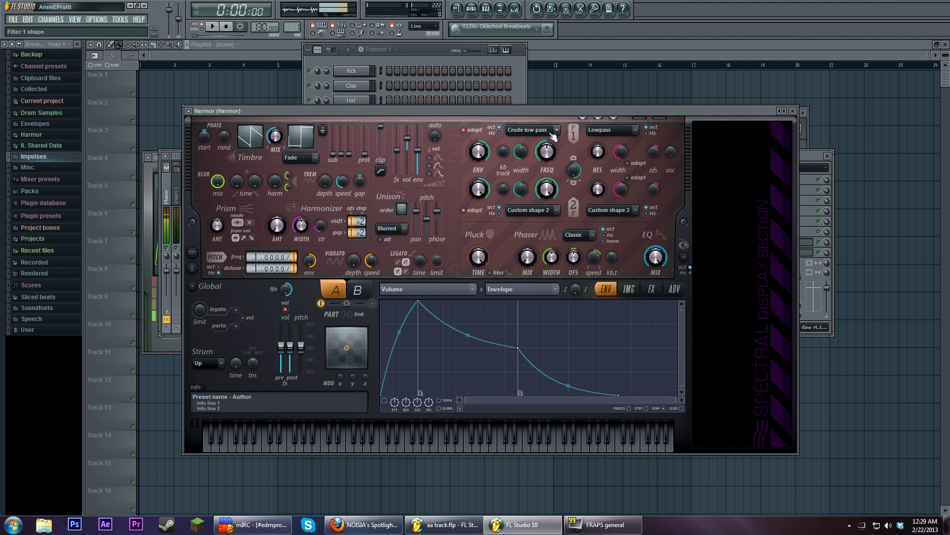
click(550, 133)
click(550, 133)
click(549, 132)
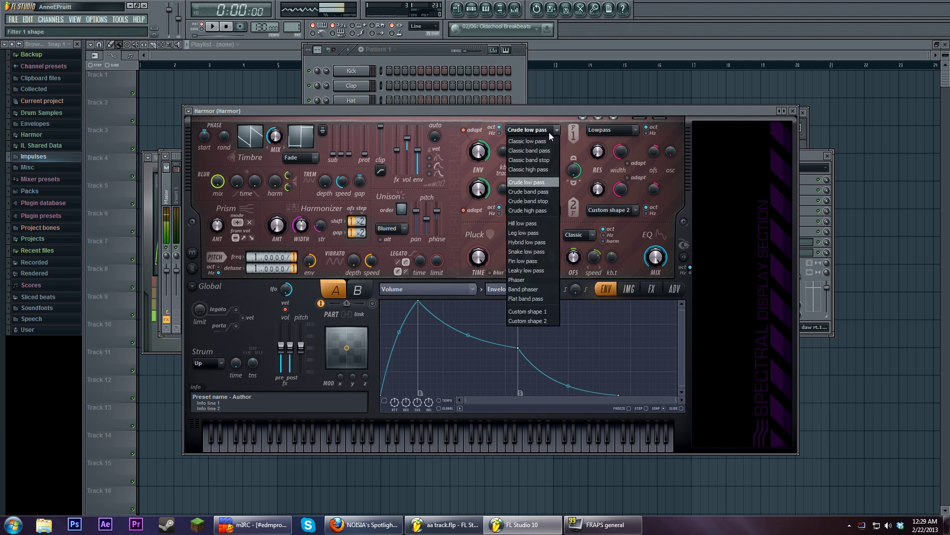
click(549, 133)
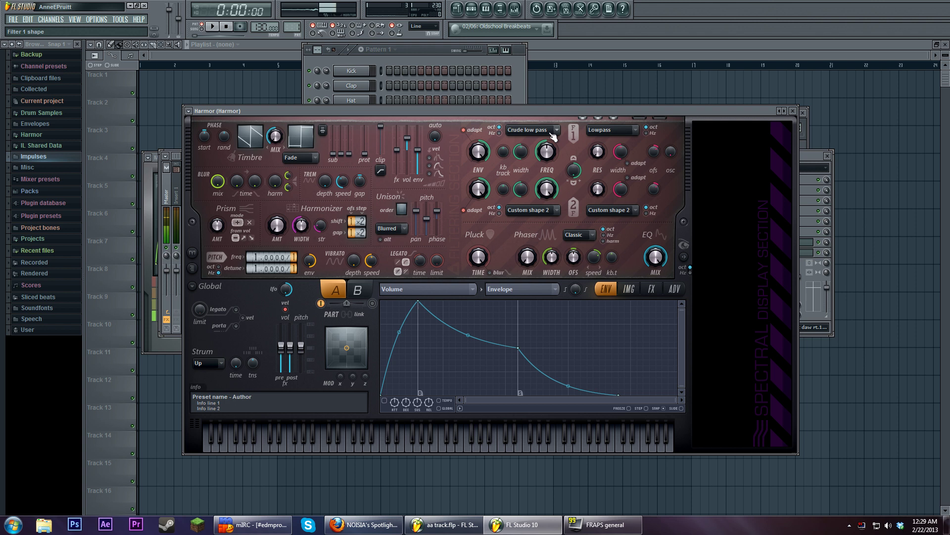
click(549, 132)
click(549, 132)
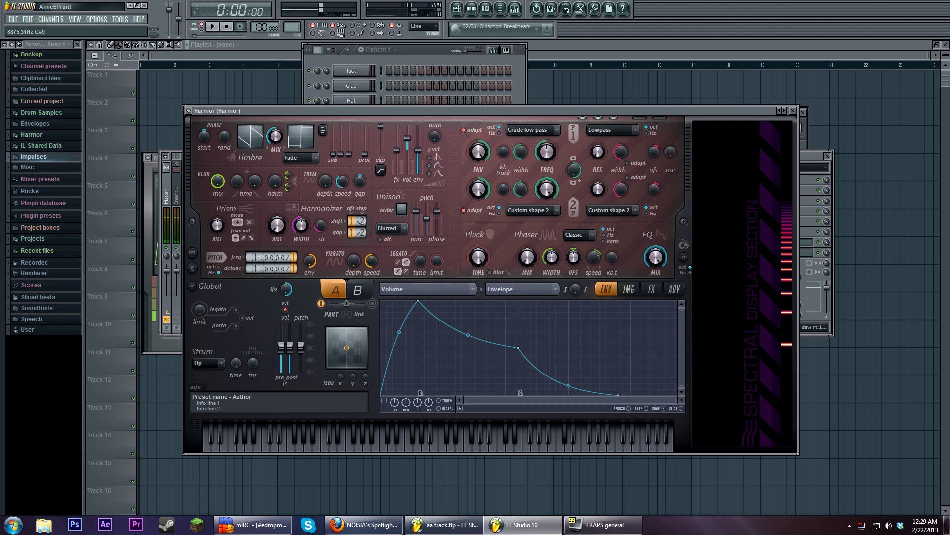
Step: Route the Harmor channel to mixer insert 1 and bring the Harmor window back to the front
drag(679, 112, 687, 157)
drag(794, 127, 794, 128)
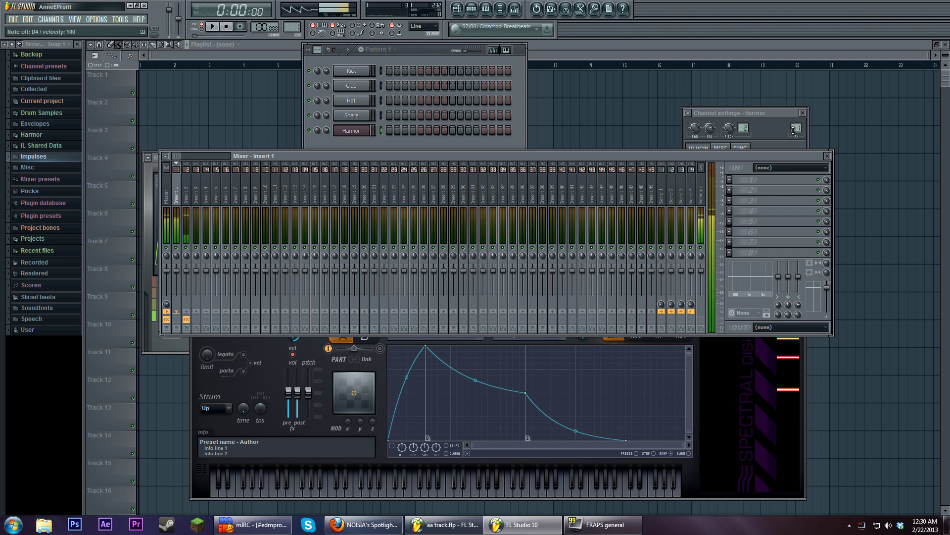
click(379, 442)
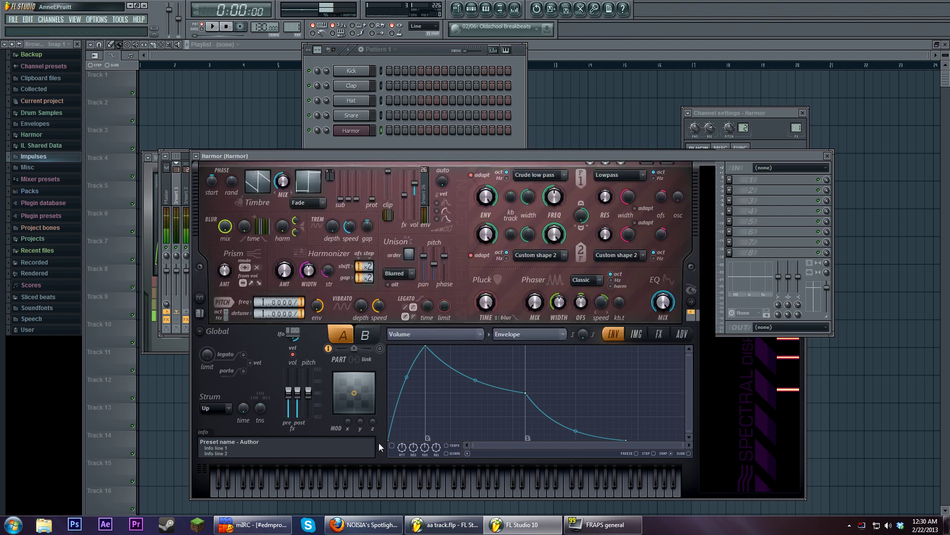
drag(408, 156, 394, 120)
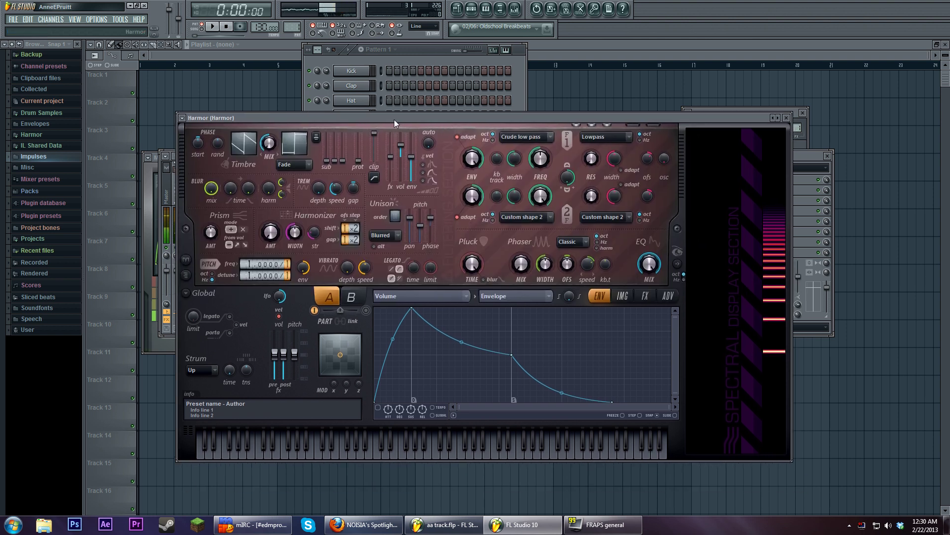
drag(394, 120, 400, 125)
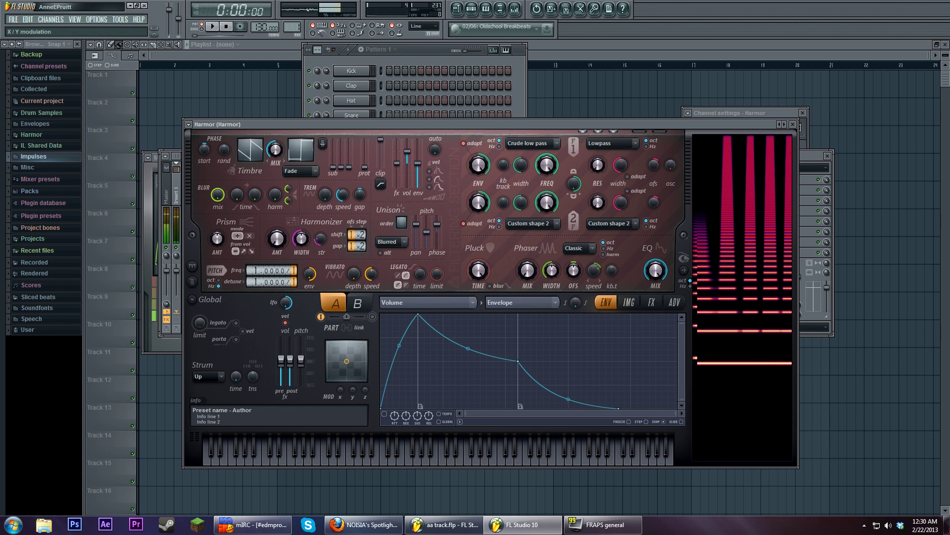
Step: Lower Harmor's global pitch slider to its minimum and set the filter 1 shape to Custom shape 1
drag(301, 360, 300, 382)
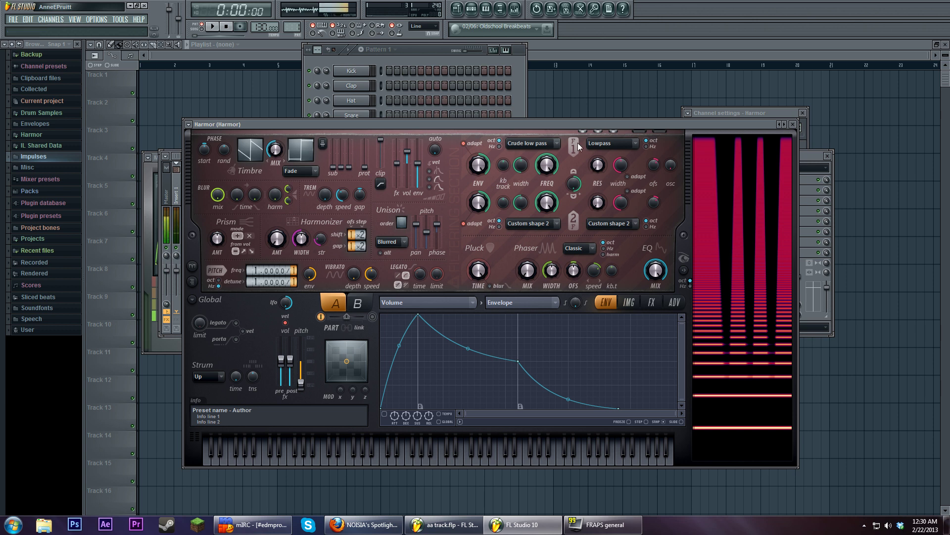
drag(567, 123, 566, 119)
click(552, 141)
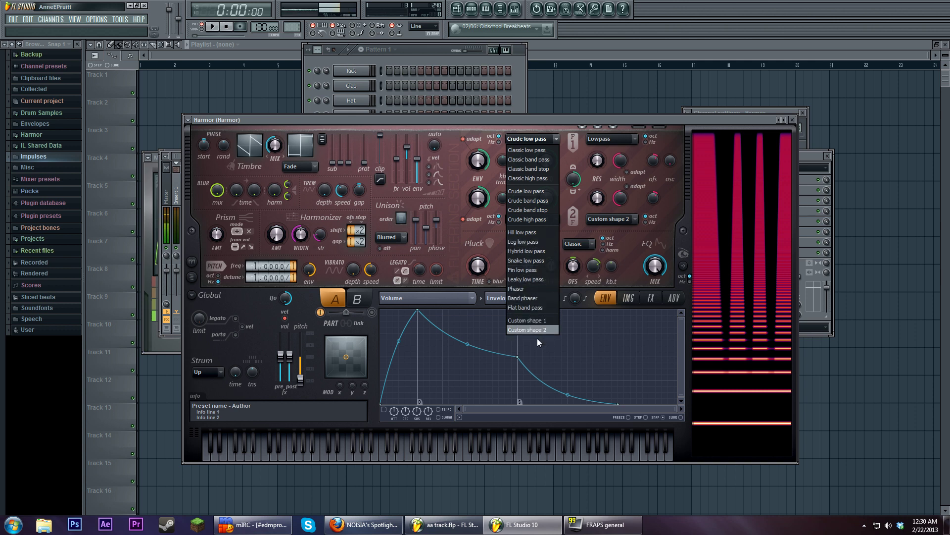
click(532, 319)
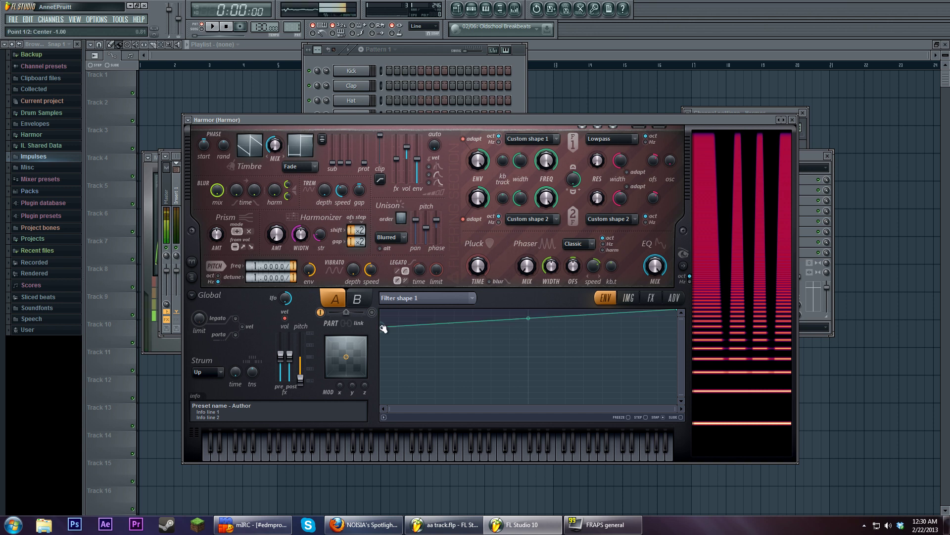
Step: Form the Filter shape 1 curve into a V with its centre point at the minimum, and sweep filter 1's frequency while playing a note
key(z)
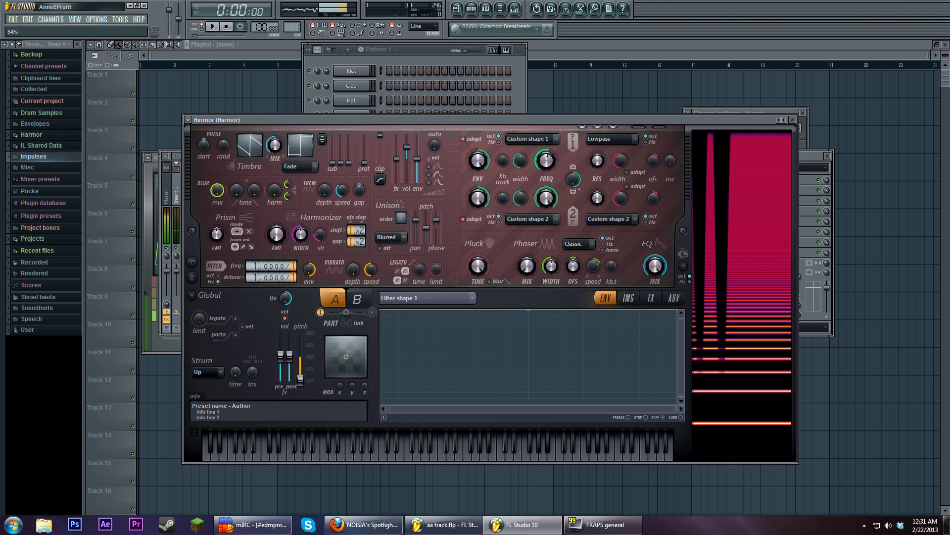
drag(528, 310, 528, 403)
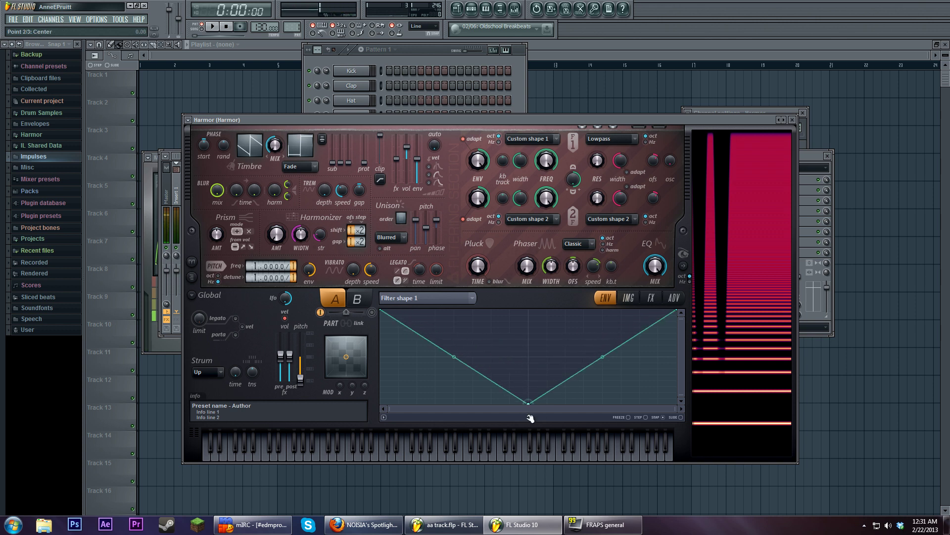
key(z)
drag(546, 160, 546, 223)
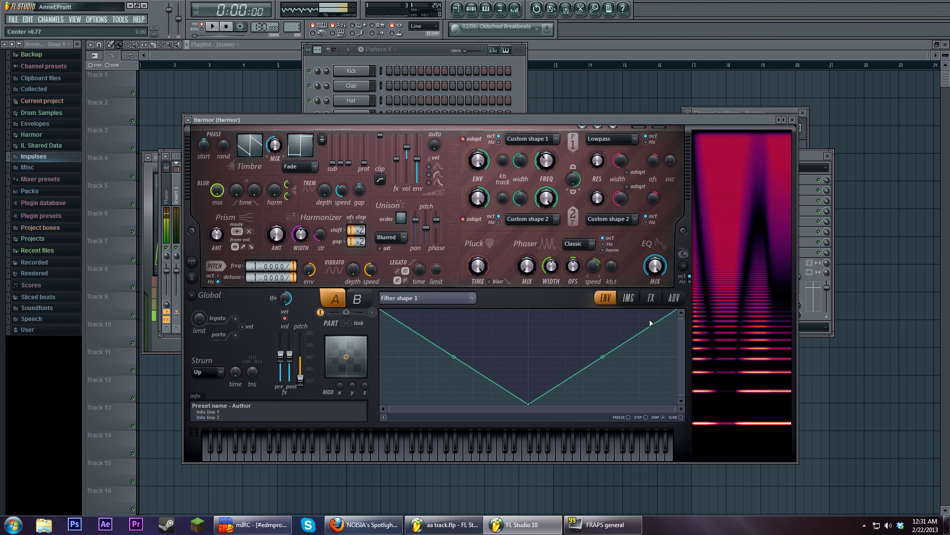
Step: Compare the V-shaped filter curve with its end point lowered to the minimum and raised to the maximum while sweeping filter 1's frequency
drag(677, 312, 677, 403)
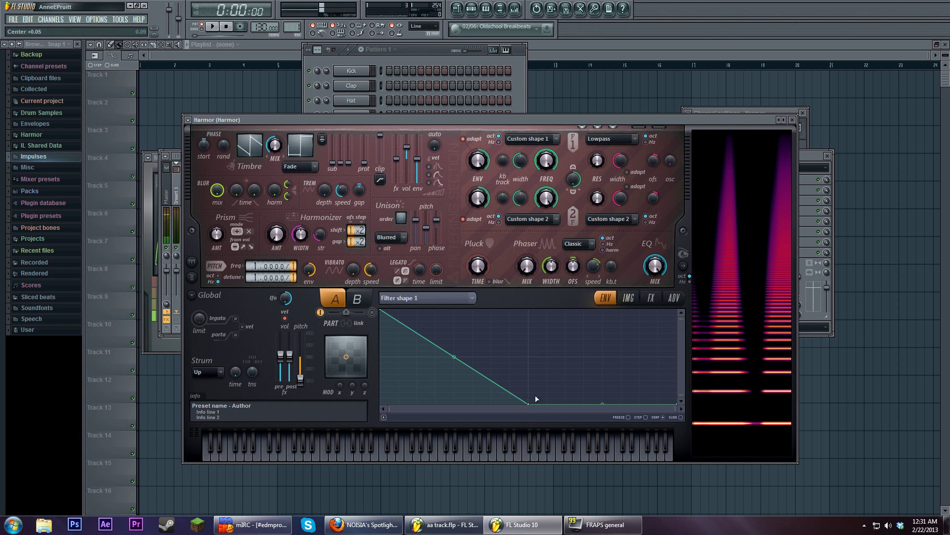
drag(679, 403, 677, 310)
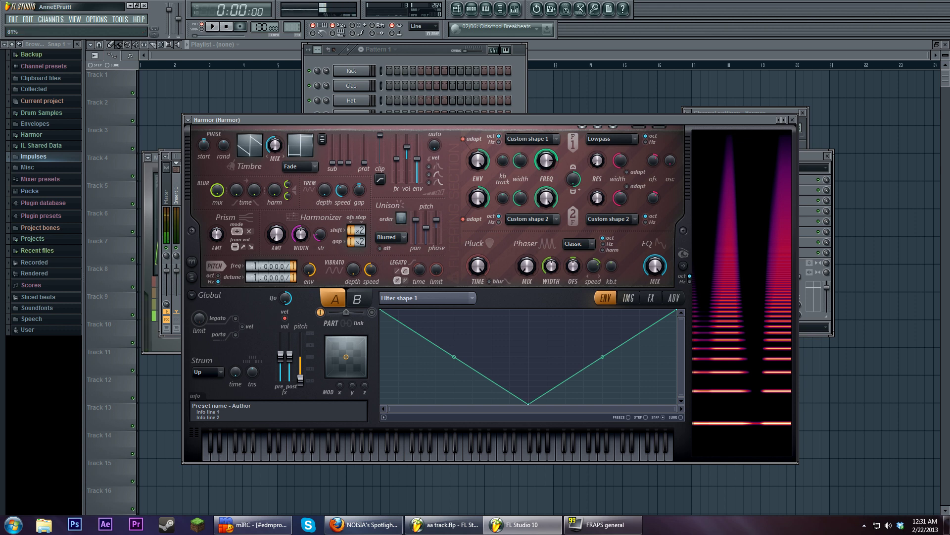
drag(547, 160, 546, 198)
drag(546, 165, 545, 146)
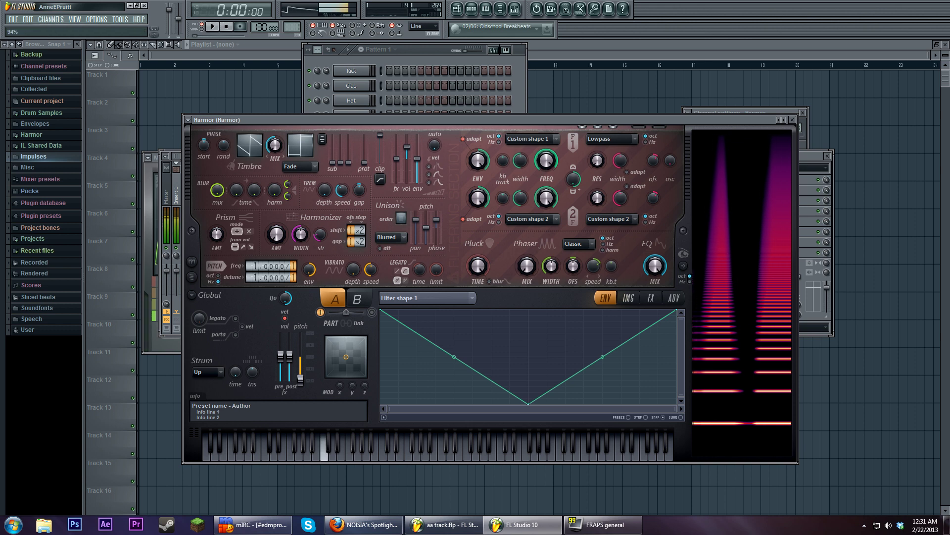
drag(542, 169, 542, 208)
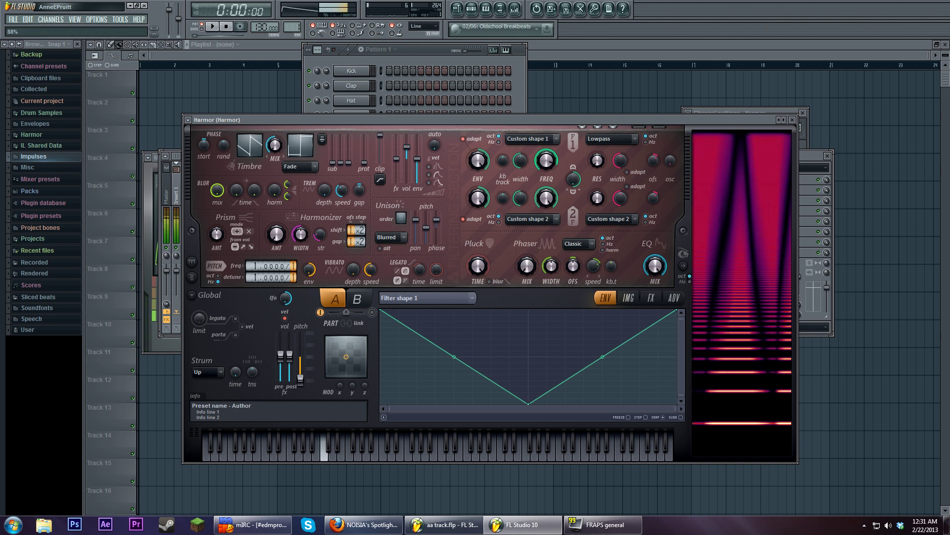
drag(679, 314, 677, 404)
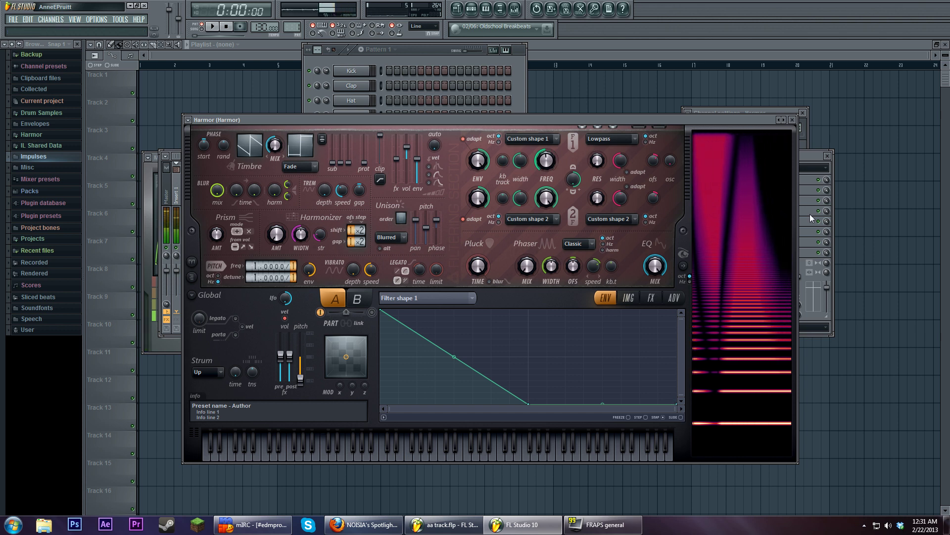
drag(672, 402, 673, 312)
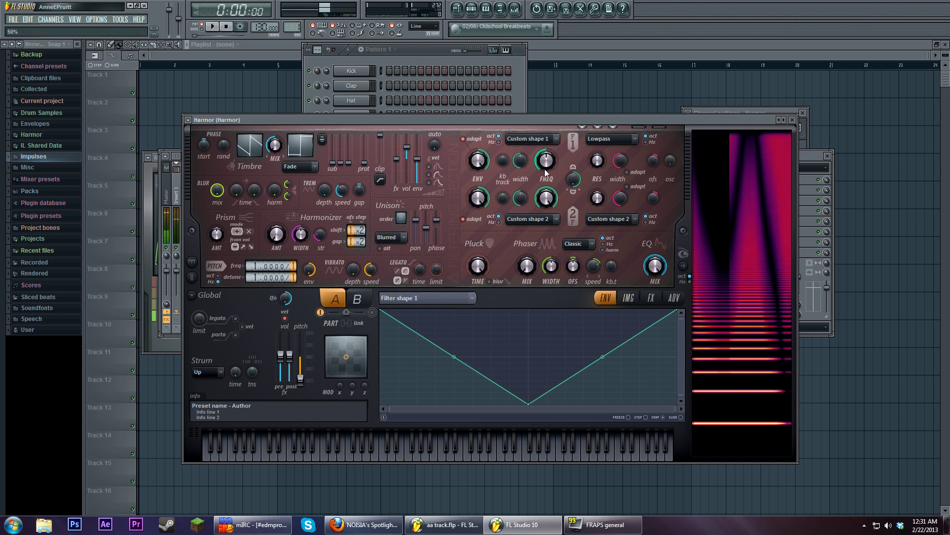
Step: Add two peaks and two outer valleys around the centre point of the Filter shape 1 curve to form a symmetrical zigzag
right_click(478, 399)
right_click(492, 326)
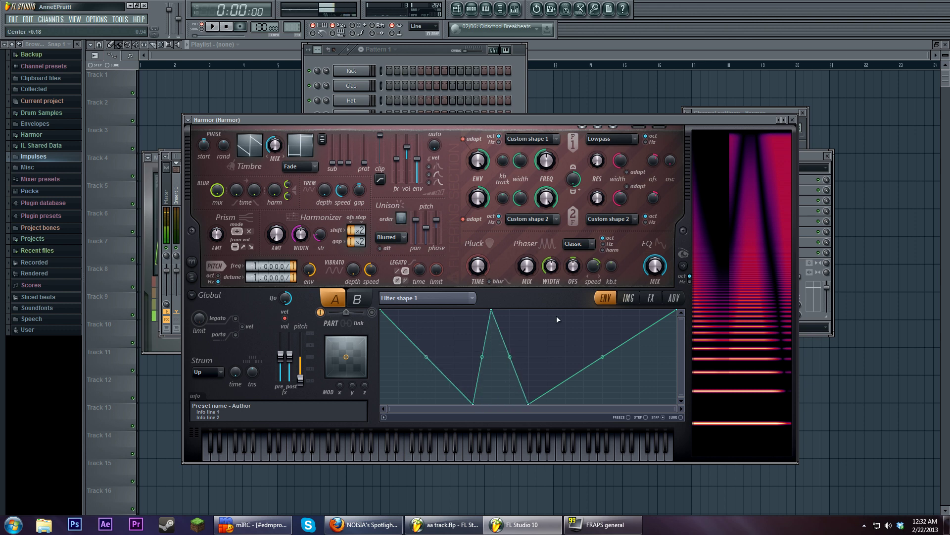
right_click(566, 310)
right_click(584, 347)
drag(584, 346, 583, 404)
drag(546, 160, 546, 138)
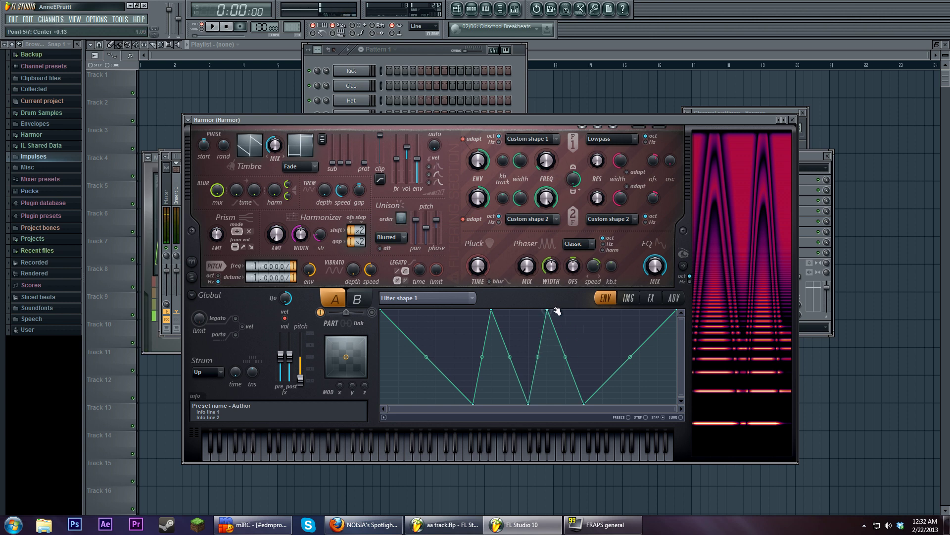
mouse_move(567, 310)
mouse_down()
mouse_move(550, 310)
mouse_move(564, 308)
mouse_up()
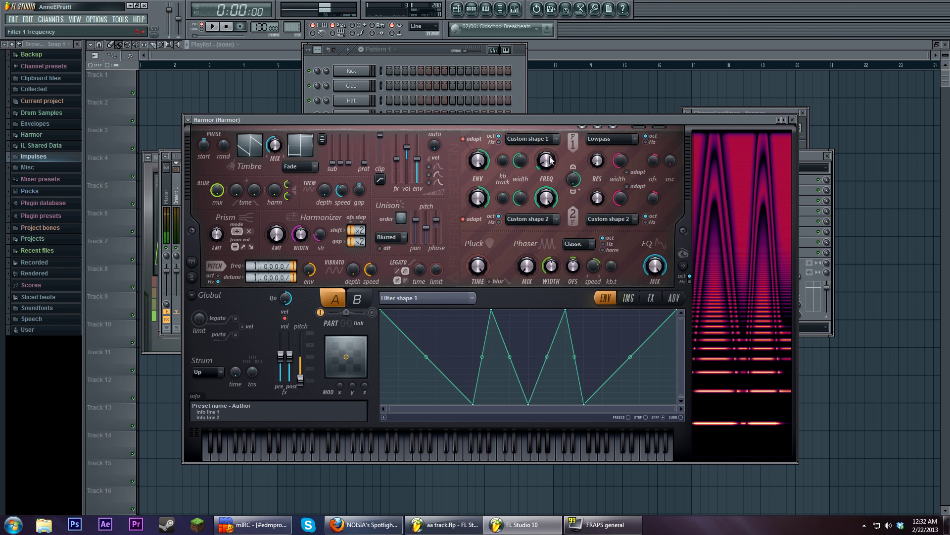
Step: Sweep filter 1's frequency through the zigzag curve and vary the filter 1 width
drag(554, 164, 553, 146)
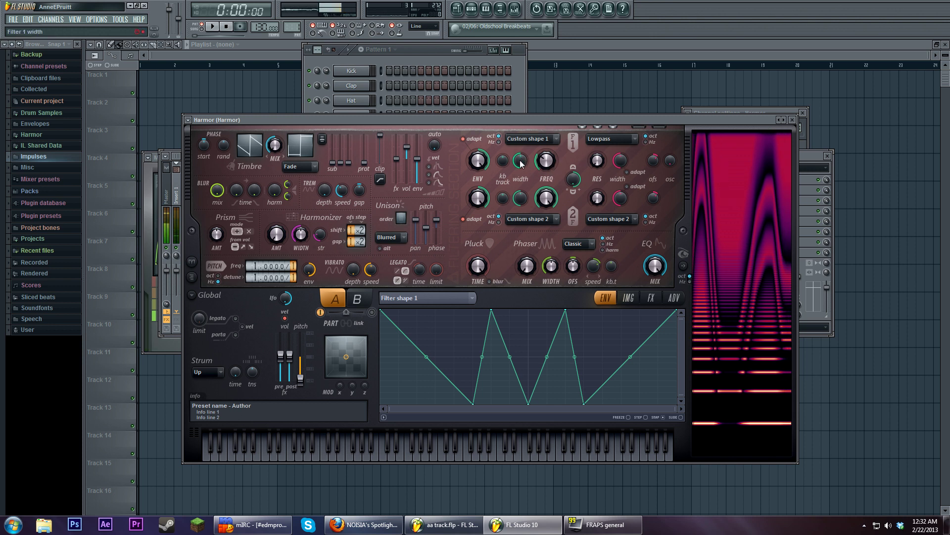
drag(521, 163, 521, 170)
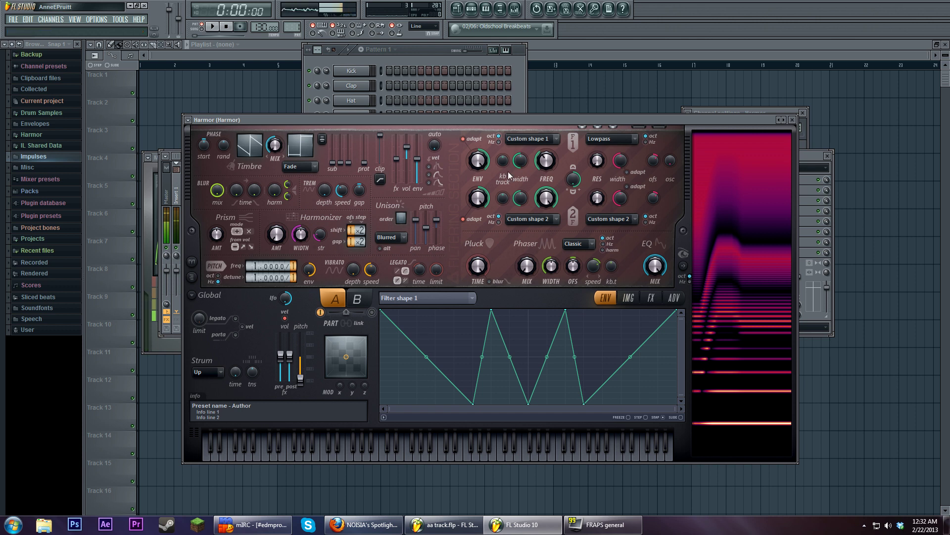
drag(519, 161, 519, 149)
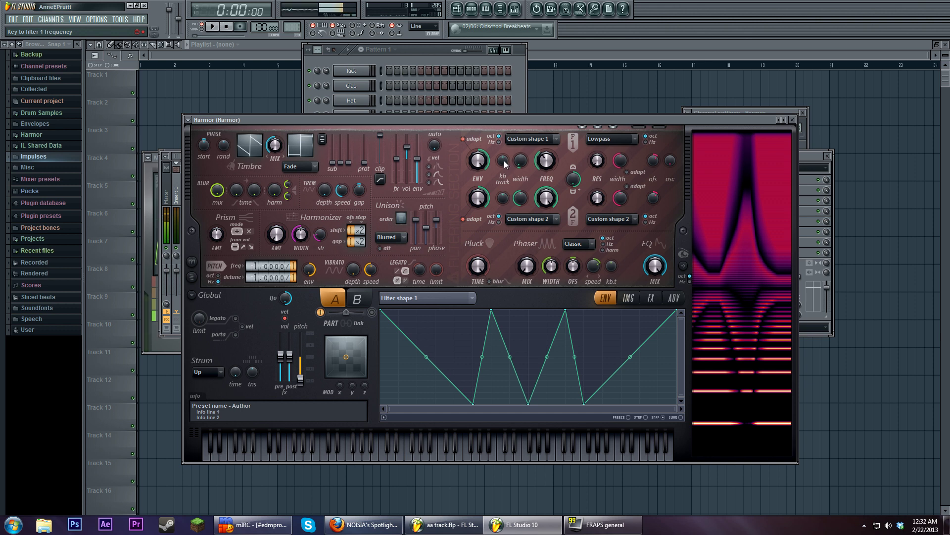
Step: Set filter 1's keyboard tracking to 100% and play a run of ascending and descending notes to hear its effect
drag(503, 164, 502, 148)
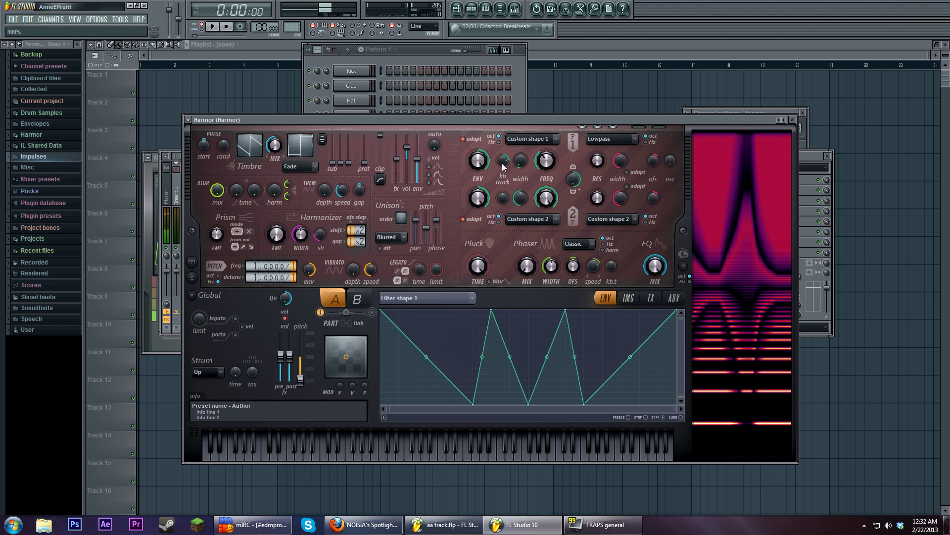
key(z)
key(x)
key(c)
key(v)
key(b)
key(v)
key(c)
key(x)
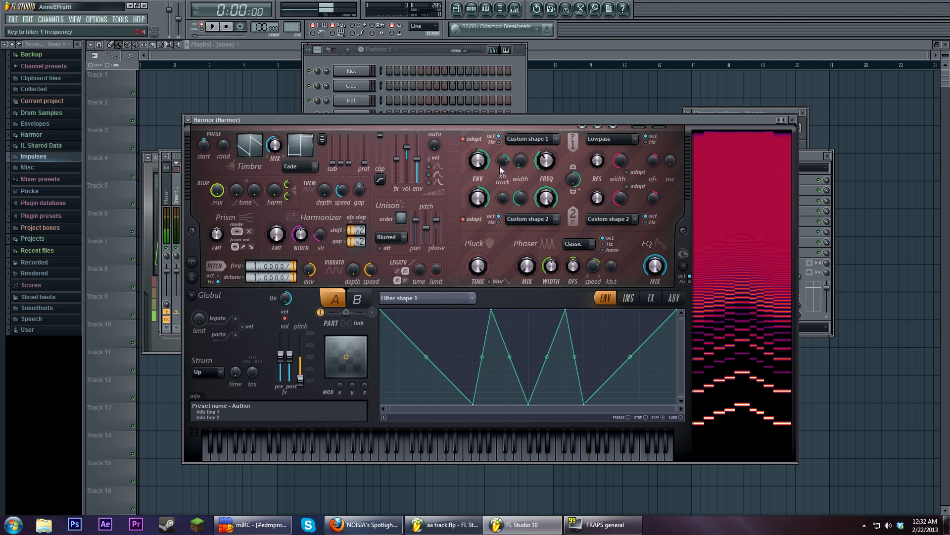
key(e)
key(g)
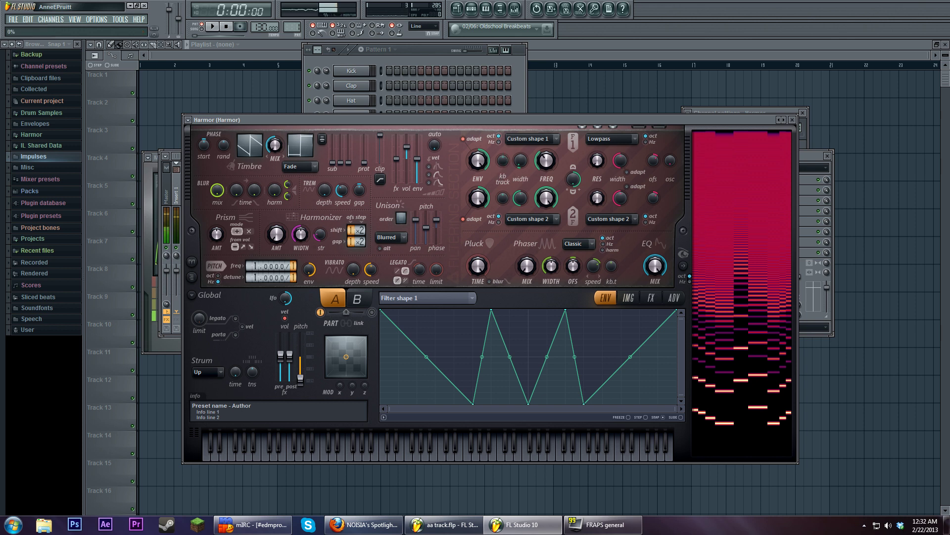
Step: Play a run of ascending notes from C4 to hear how the zigzag filter curve responds across the keyboard
key(z)
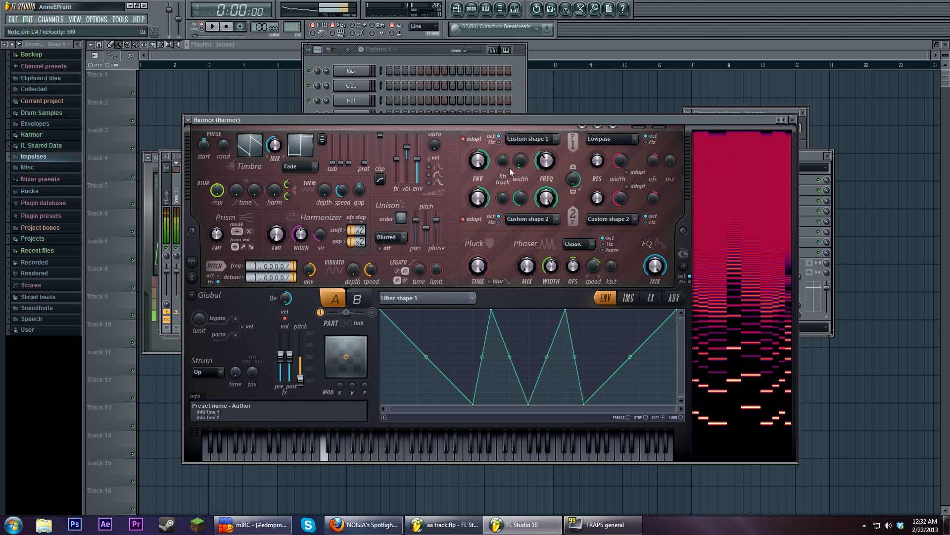
key(x)
key(c)
key(v)
key(b)
key(e)
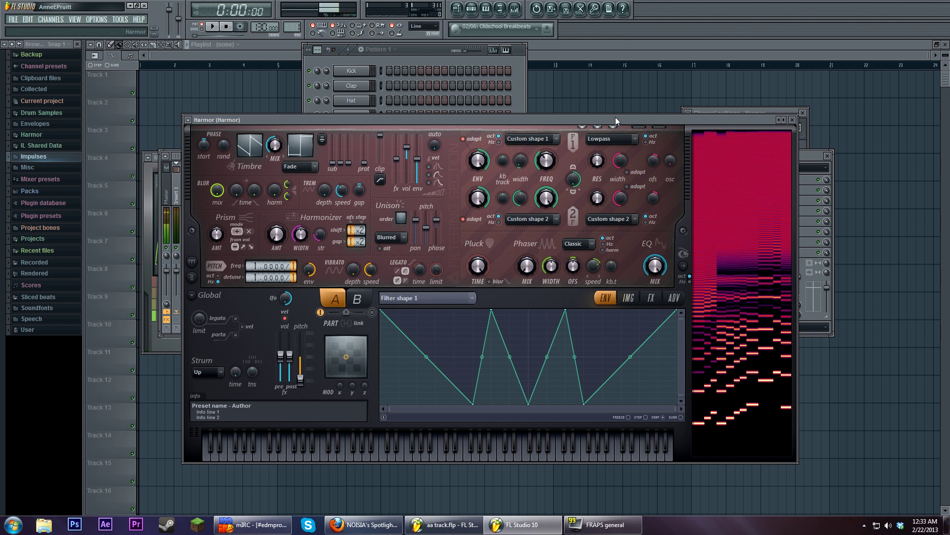
Step: Sweep filter 1's frequency and adjust the filter 1 width to reshape the zigzag curve in the spectrum
drag(546, 119, 540, 118)
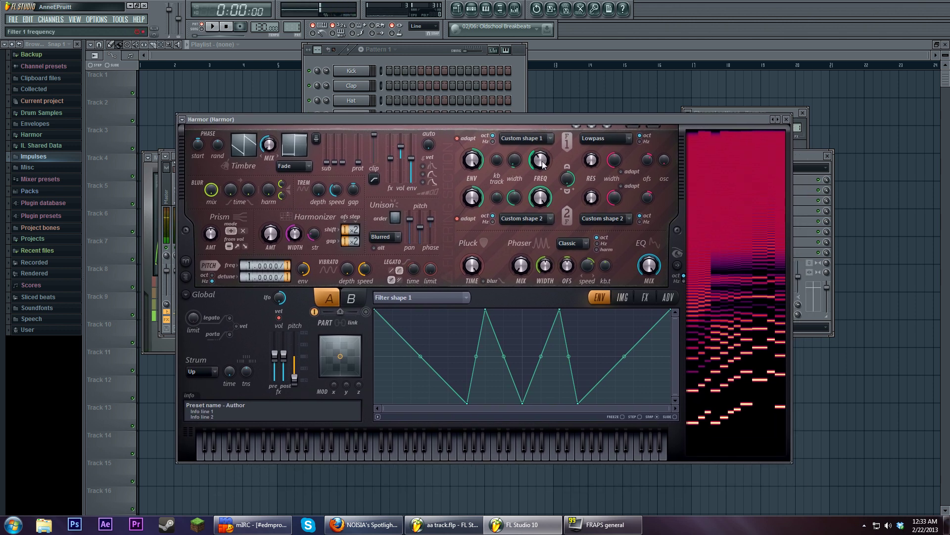
drag(541, 160, 514, 162)
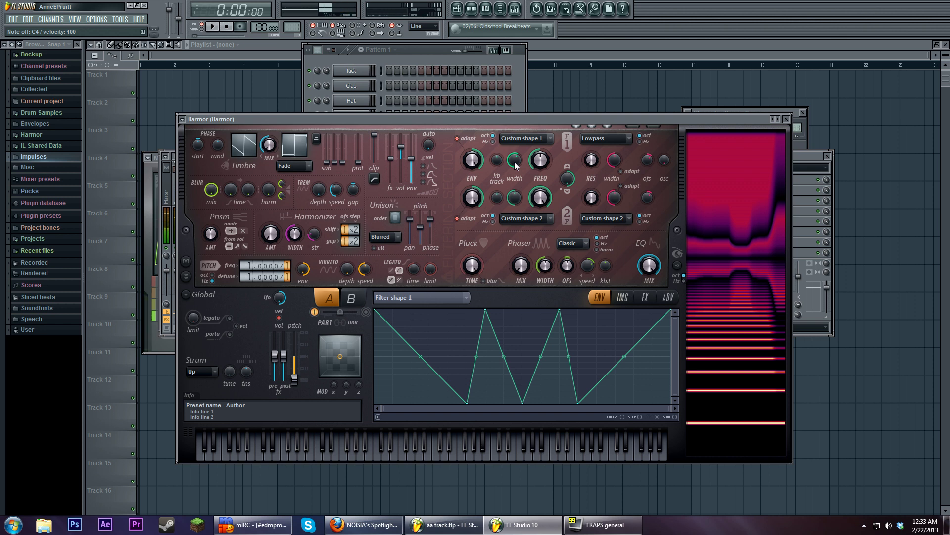
mouse_move(518, 157)
mouse_down()
mouse_move(517, 149)
mouse_move(518, 157)
mouse_up()
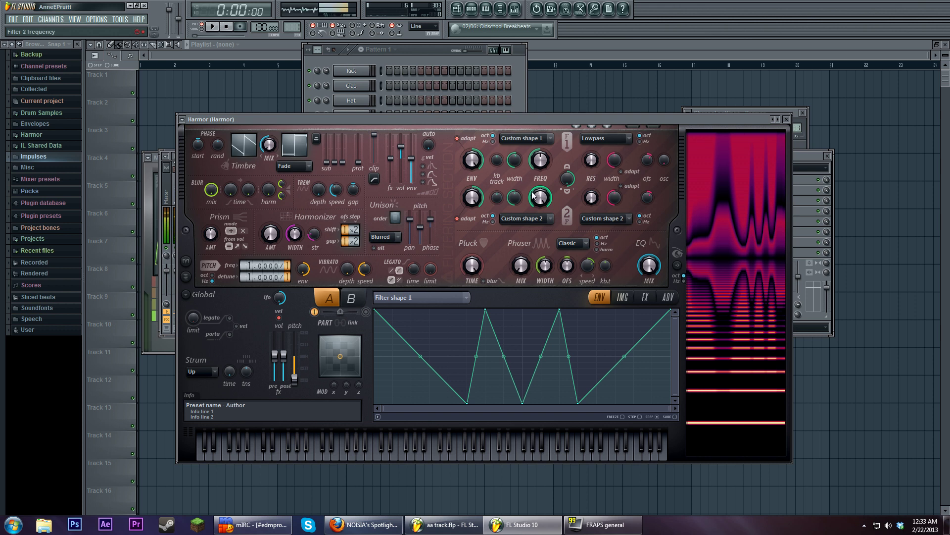
Step: In part A's advanced unit order, place Filter 1 directly after Local EQ and Filter 2 directly after Blur
click(645, 297)
click(668, 297)
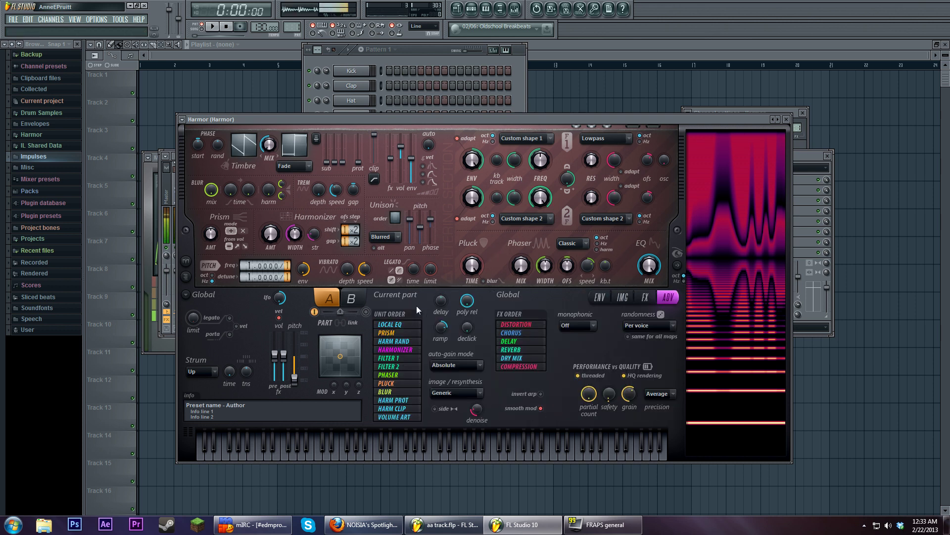
drag(406, 363, 403, 393)
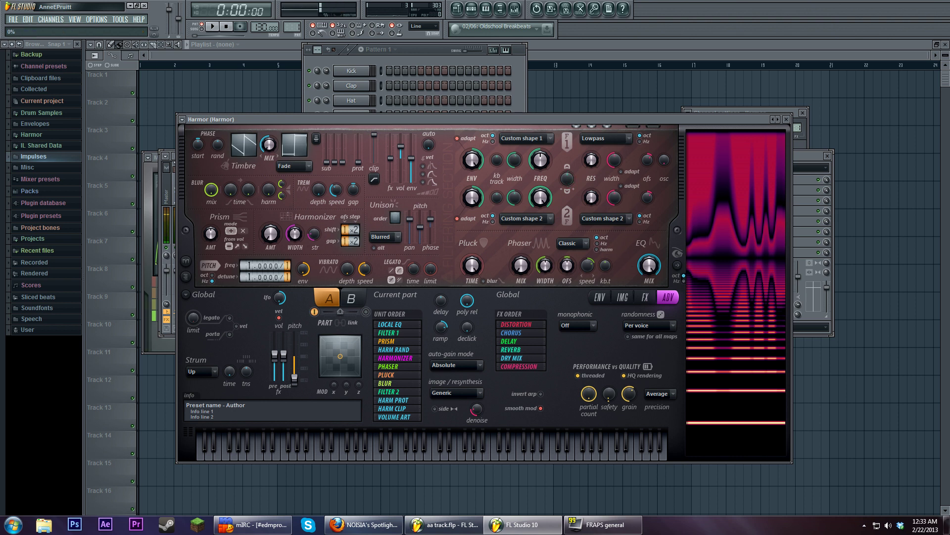
Step: Vary the mix between filter 1 and filter 2 from its centre position
drag(568, 184, 568, 168)
mouse_move(568, 179)
mouse_down()
mouse_move(567, 222)
mouse_move(568, 180)
mouse_up()
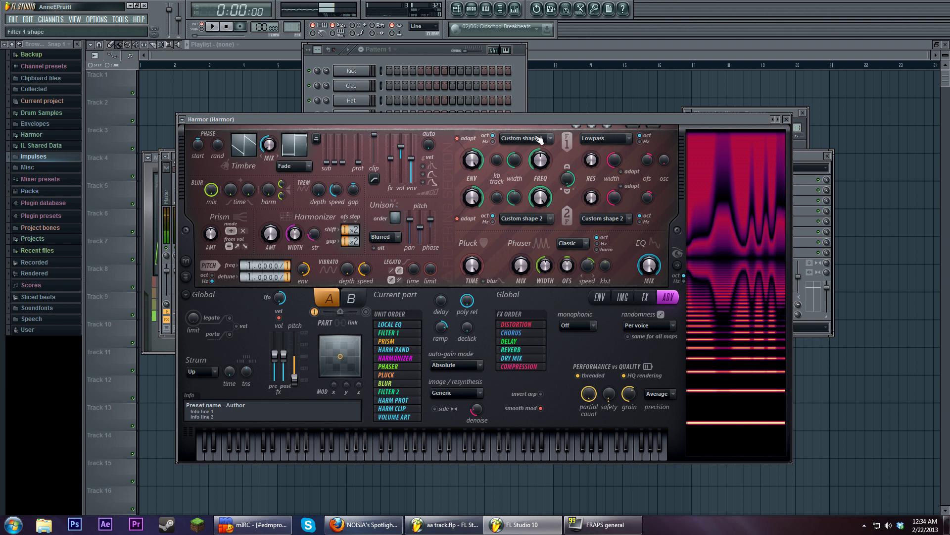
Step: Look up the Filter 1 & 2 mix explanation in the Filter section of Harmor's help and return to the plugin
key(F1)
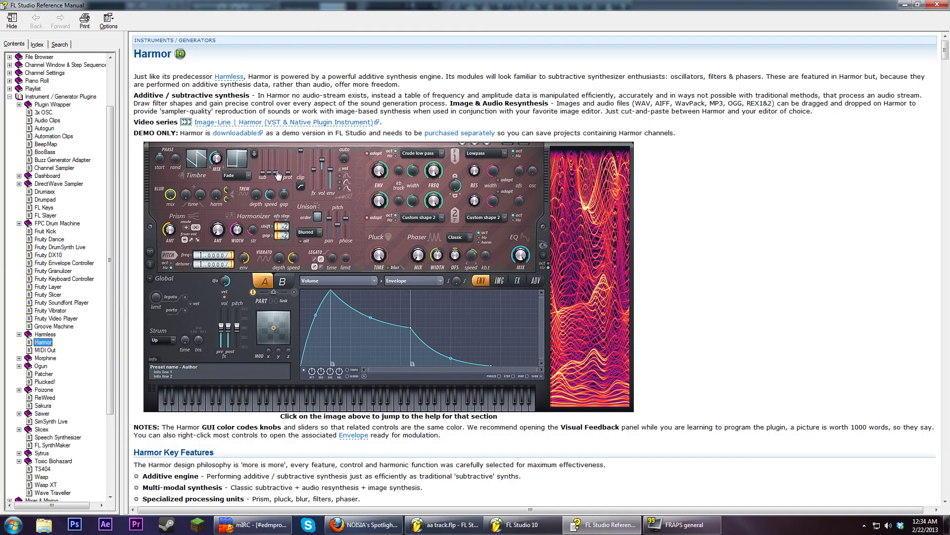
click(439, 175)
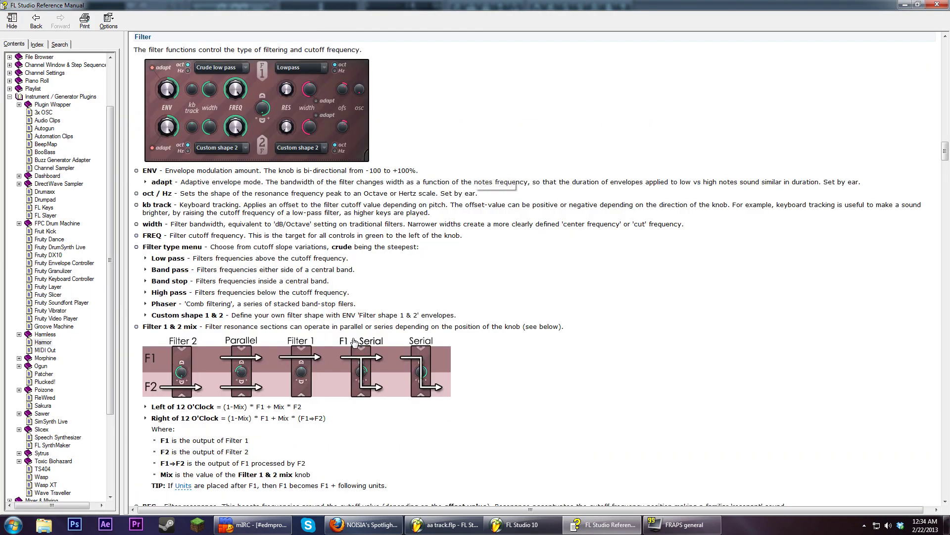
scroll(346, 352, down, 2)
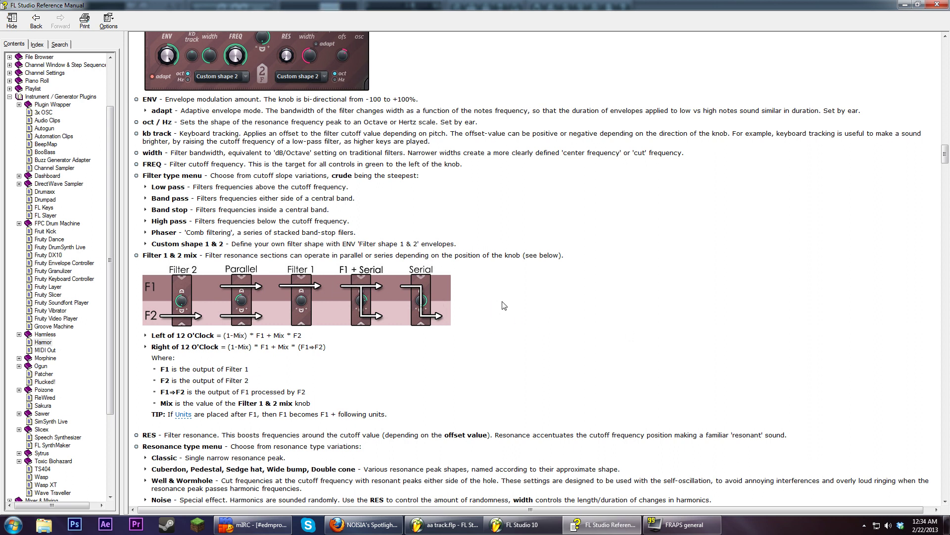
click(937, 4)
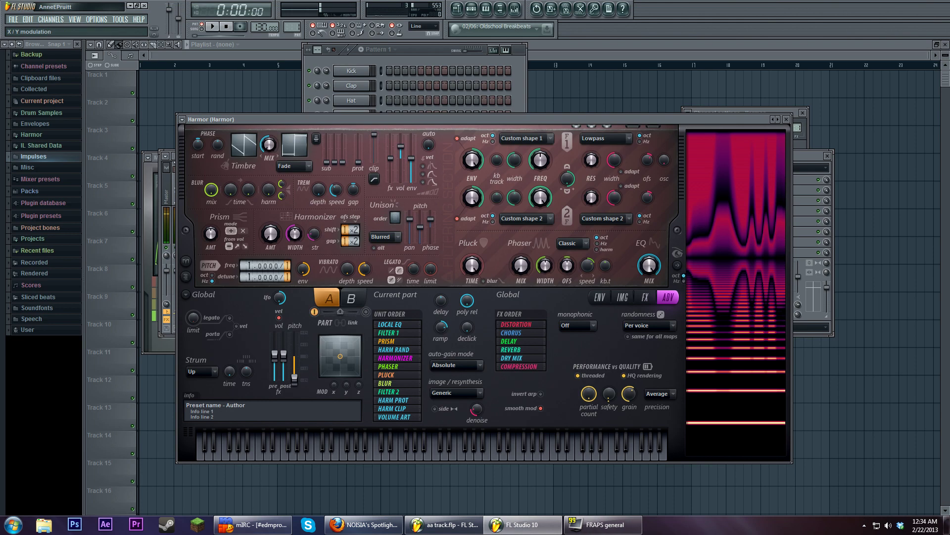
mouse_move(522, 120)
mouse_down()
mouse_move(506, 80)
mouse_move(559, 130)
mouse_move(535, 117)
mouse_up()
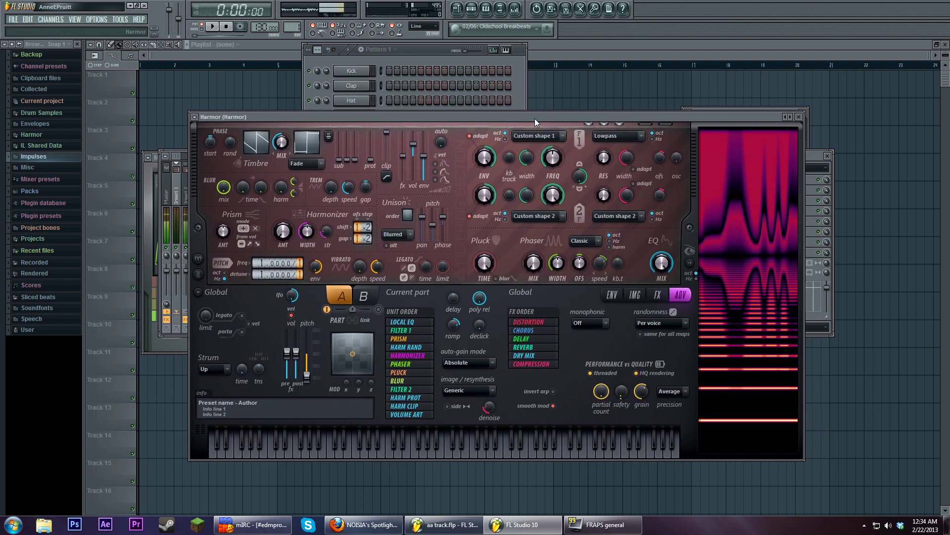